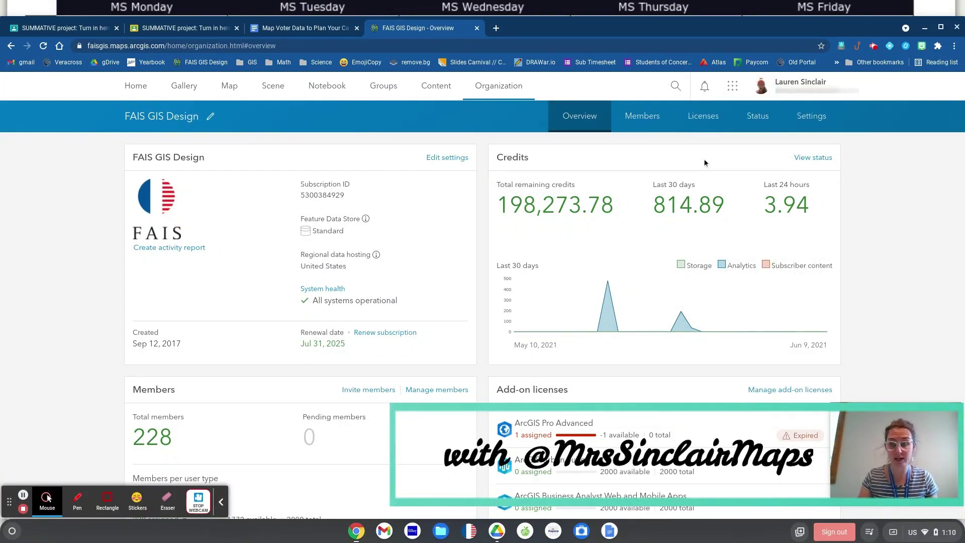
Open the Members tab of the FAIS GIS Design organization overview.
{"action": "left_click", "coordinate": [647, 120]}
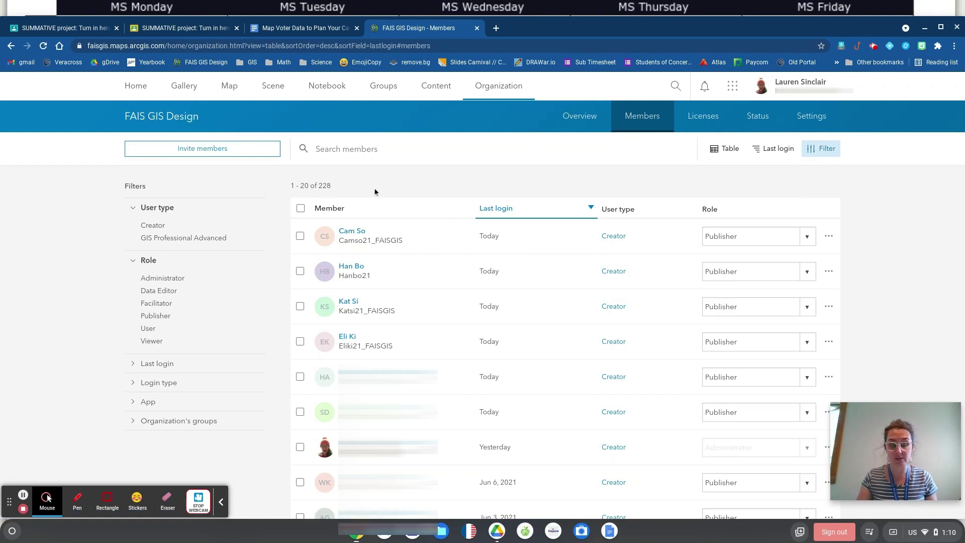
Launch the Invite members wizard from the Members page.
{"action": "left_click", "coordinate": [212, 150]}
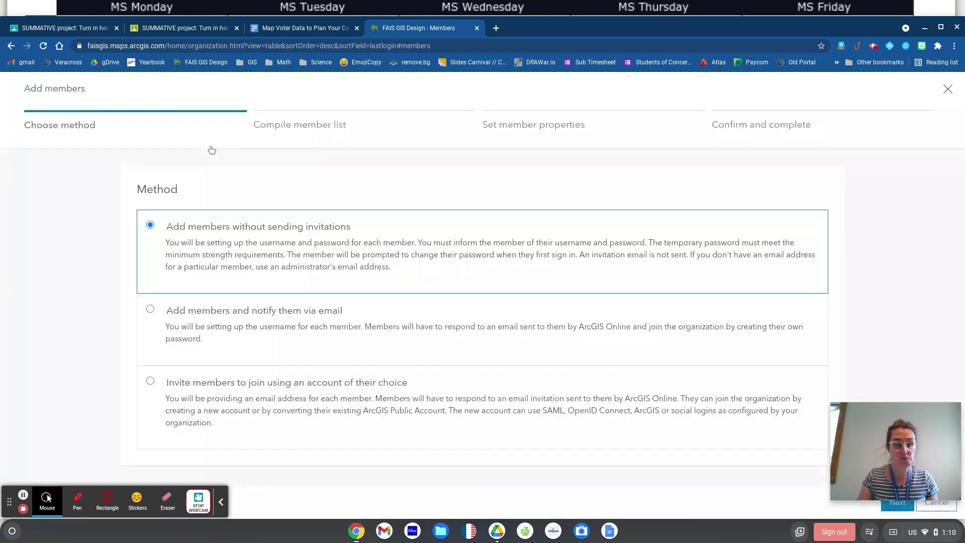
Choose 'Add members and notify them via email', continue, and start a single new member entry.
{"action": "left_click", "coordinate": [151, 309]}
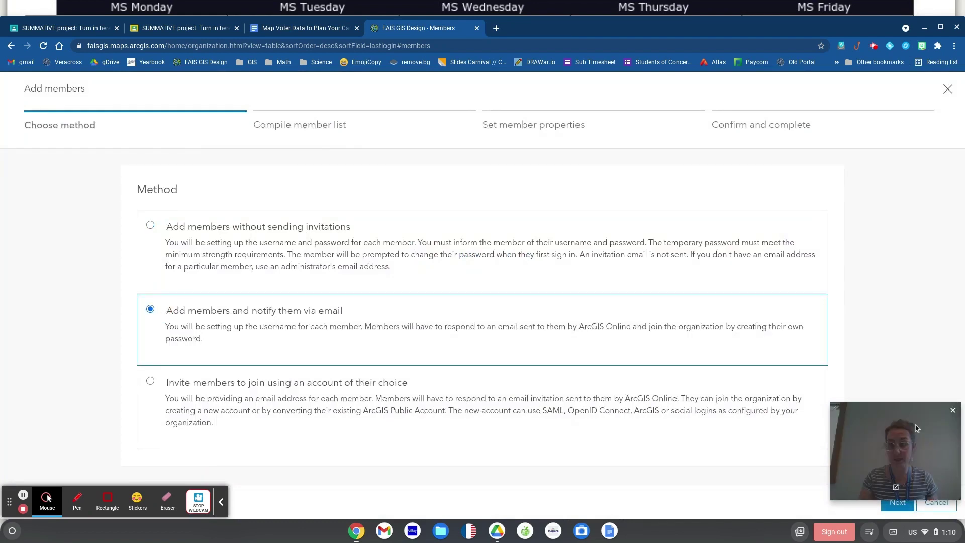
{"action": "left_click", "coordinate": [893, 504]}
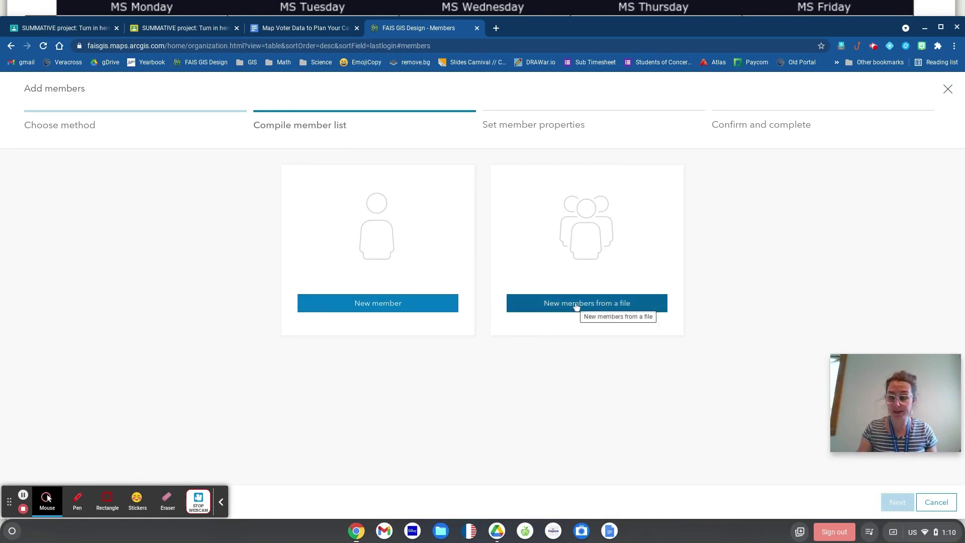
{"action": "left_click", "coordinate": [401, 304]}
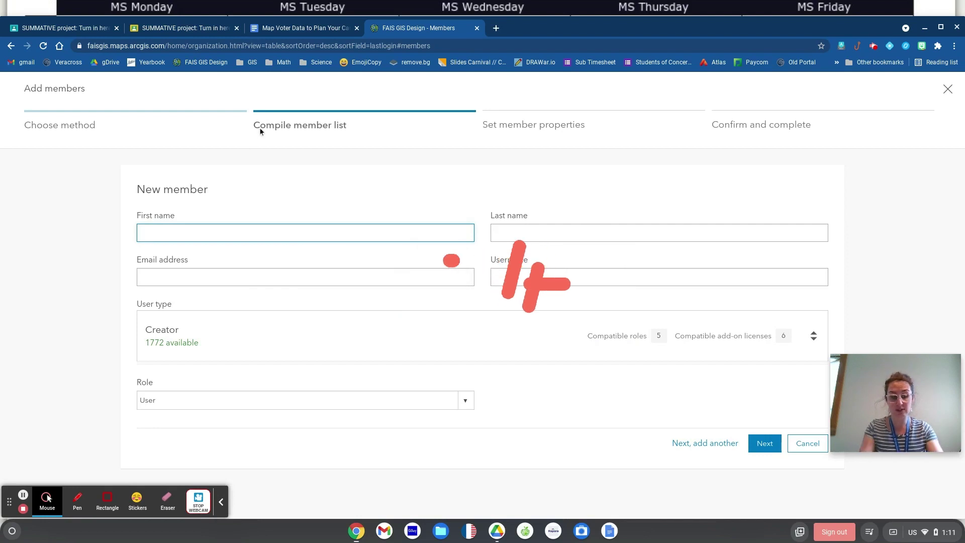
Enter the new member's first and last name, trimming the extra letters from each.
{"action": "type", "text": "Student"}
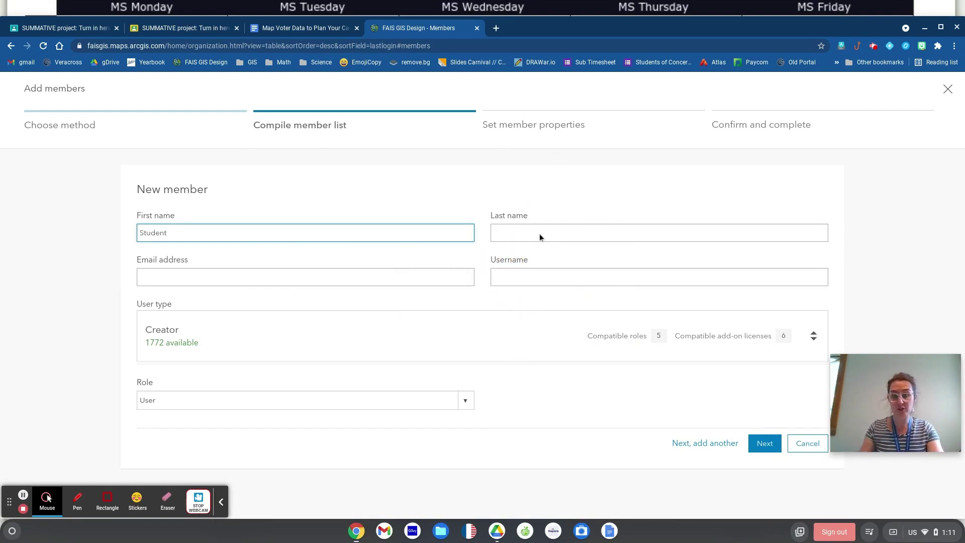
{"action": "left_click", "coordinate": [533, 234]}
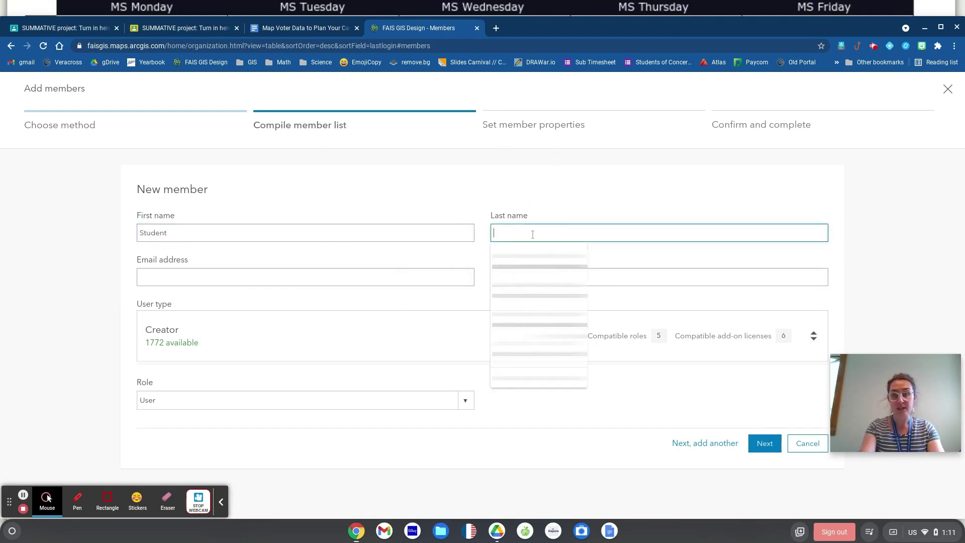
{"action": "type", "text": "Surname"}
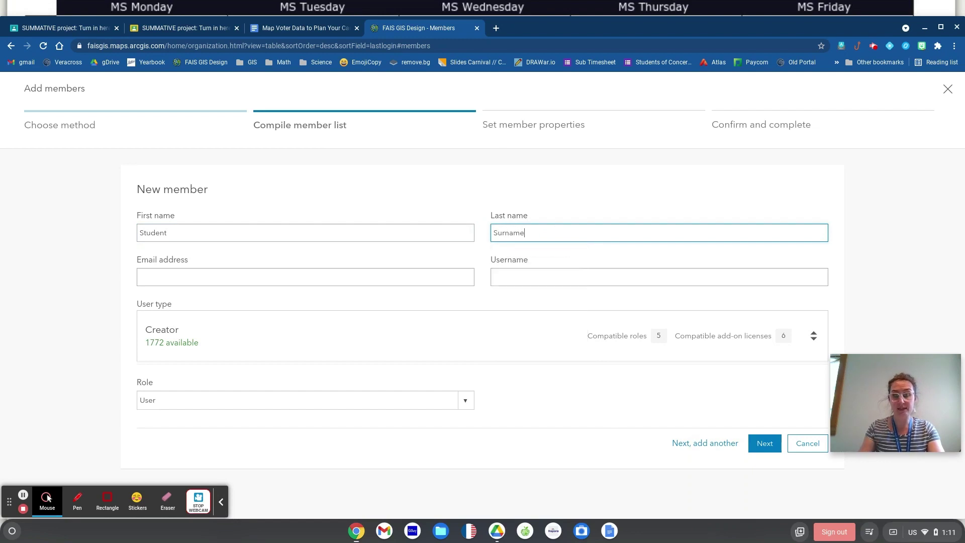
{"action": "left_click", "coordinate": [186, 232]}
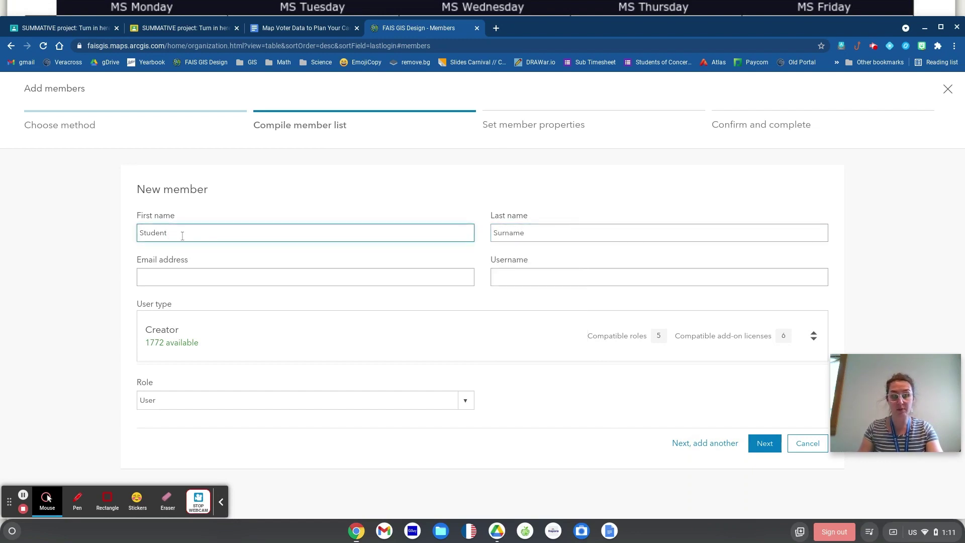
{"action": "left_click", "coordinate": [164, 234]}
{"action": "left_click_drag", "start_coordinate": [168, 234], "coordinate": [151, 233]}
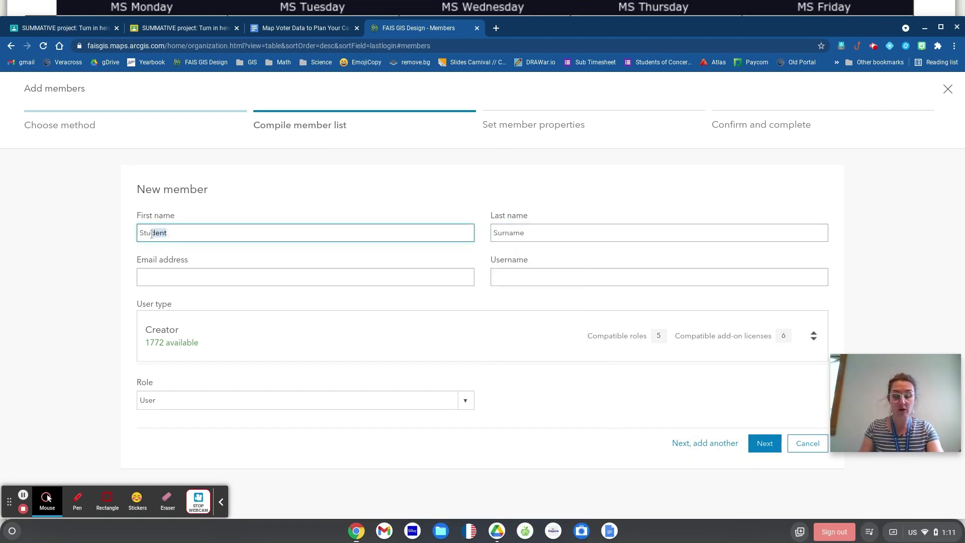
{"action": "key", "text": "BackSpace"}
{"action": "left_click_drag", "start_coordinate": [501, 232], "coordinate": [533, 239]}
{"action": "key", "text": "BackSpace"}
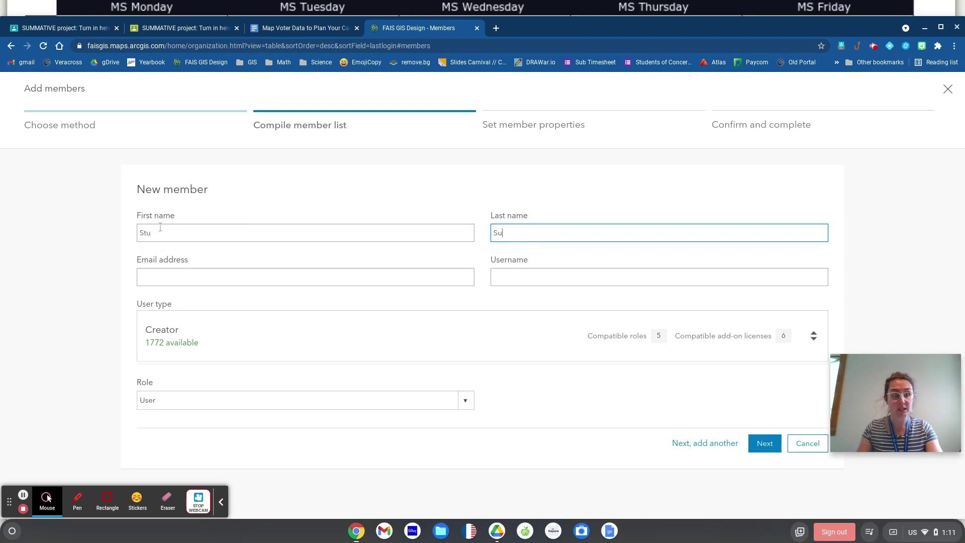
Enter the member's email address and let the username fill in automatically.
{"action": "left_click", "coordinate": [431, 281]}
{"action": "type", "text": "StuSu"}
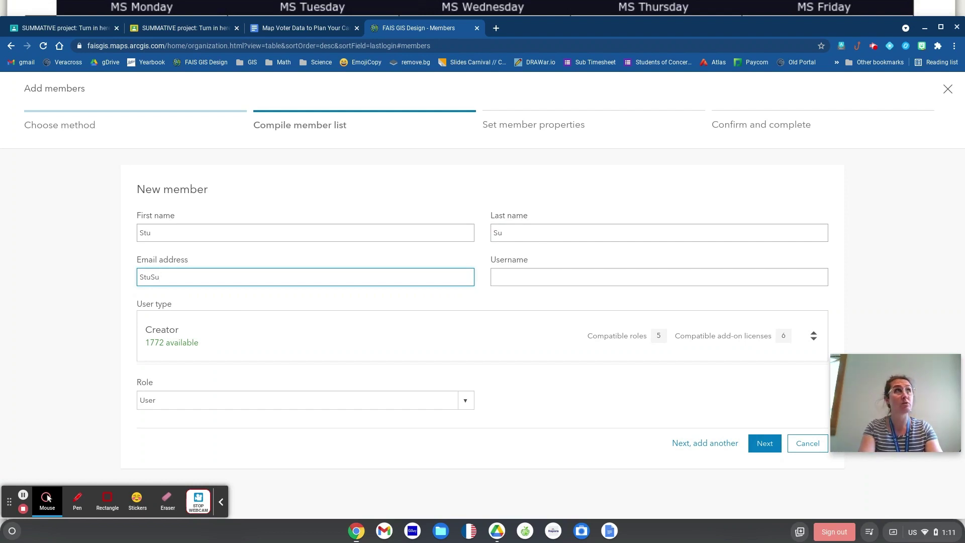
{"action": "type", "text": "@"}
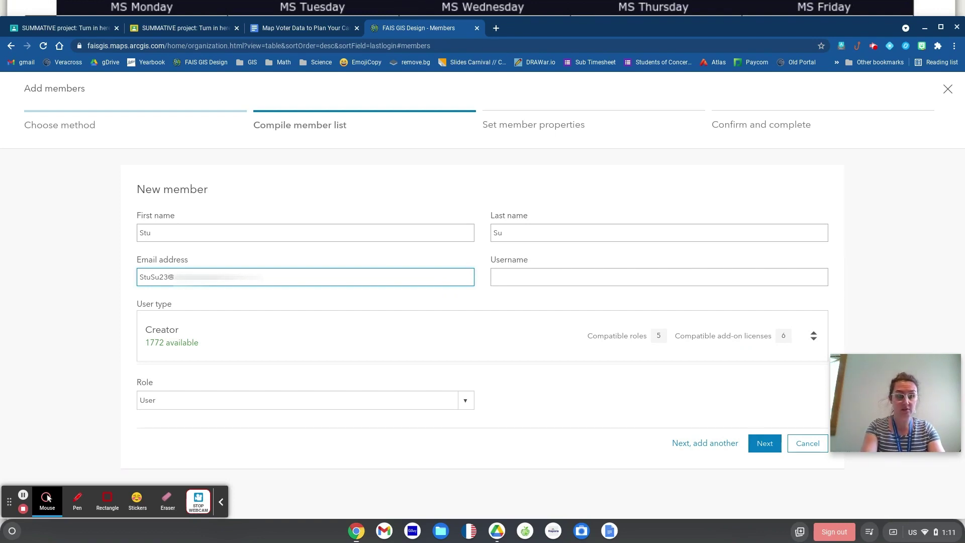
{"action": "key", "text": "Tab"}
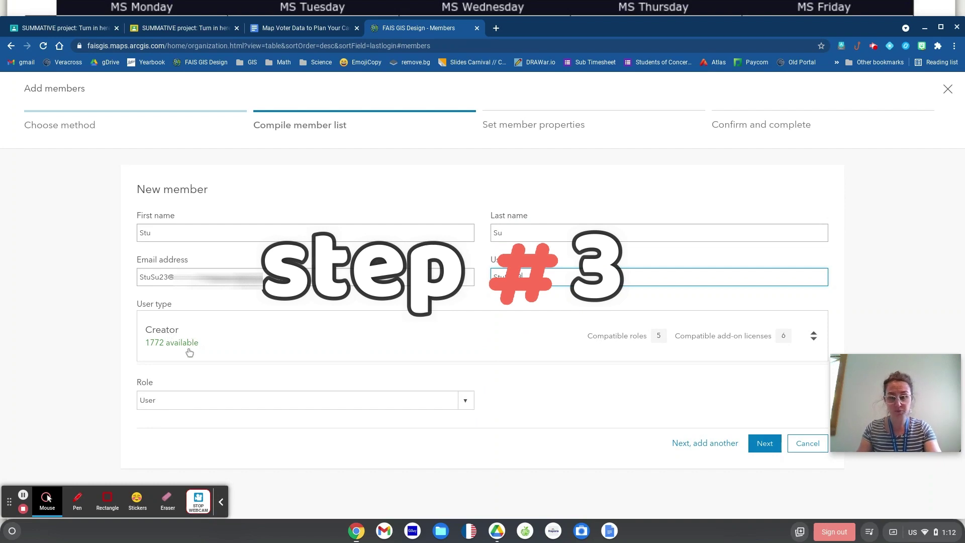
Keep the Creator user type, assign the Publisher role, and queue the member.
{"action": "left_click", "coordinate": [188, 330]}
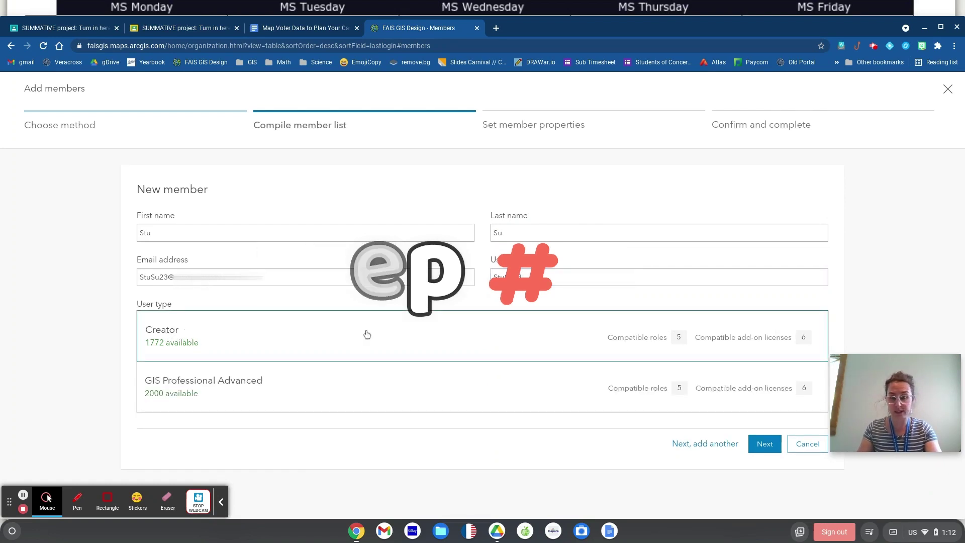
{"action": "left_click", "coordinate": [224, 340]}
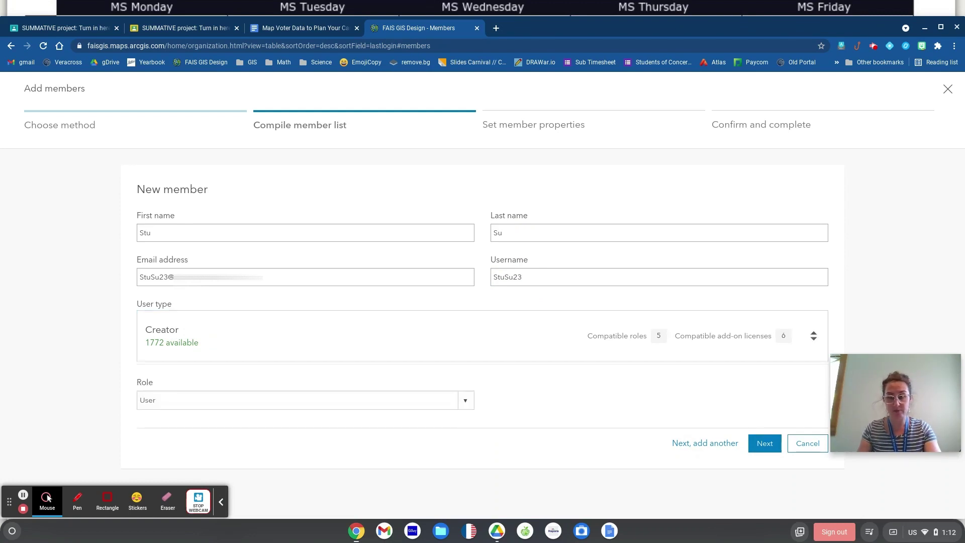
{"action": "left_click", "coordinate": [465, 400]}
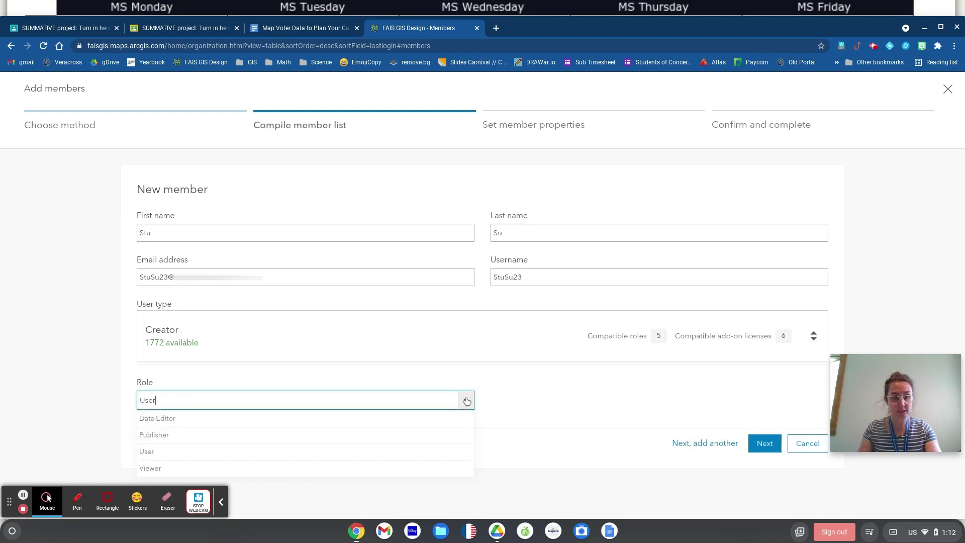
{"action": "left_click", "coordinate": [173, 436]}
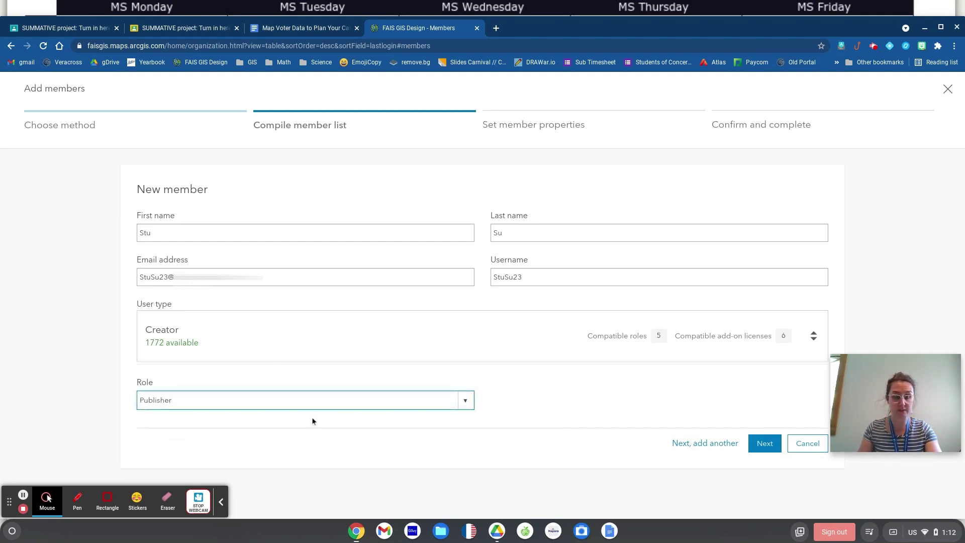
{"action": "left_click", "coordinate": [589, 400]}
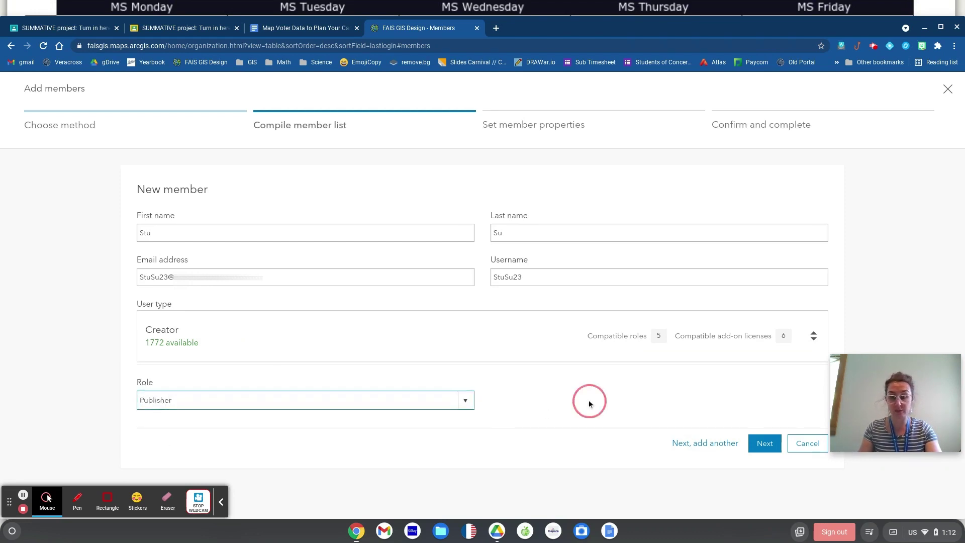
{"action": "left_click", "coordinate": [695, 447]}
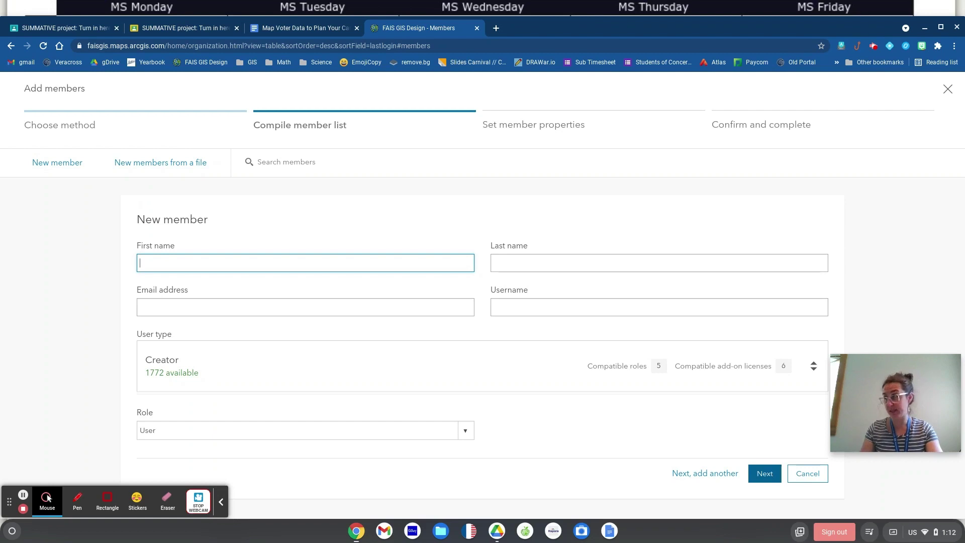
{"action": "left_click", "coordinate": [765, 474]}
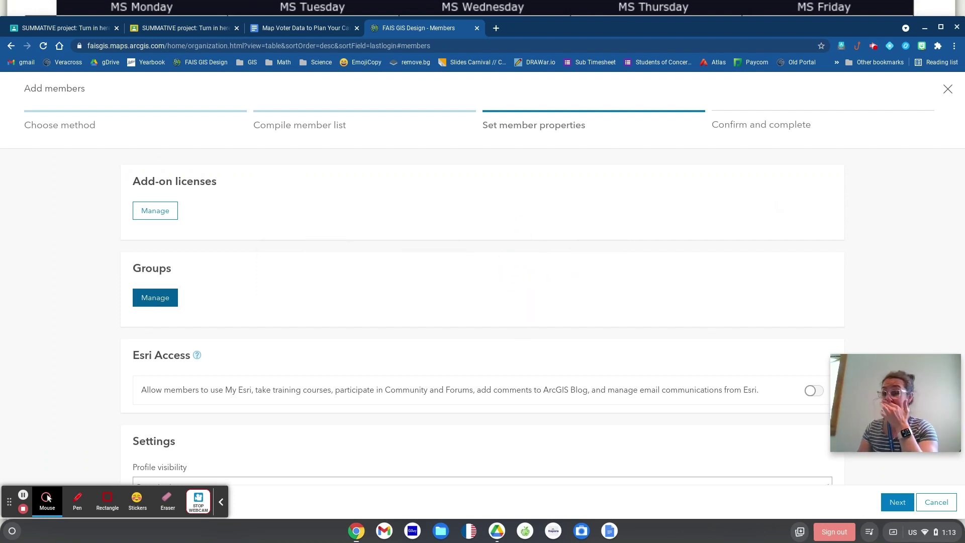
Leave member properties at defaults with no groups, advancing to Confirm and complete.
{"action": "left_click", "coordinate": [156, 297]}
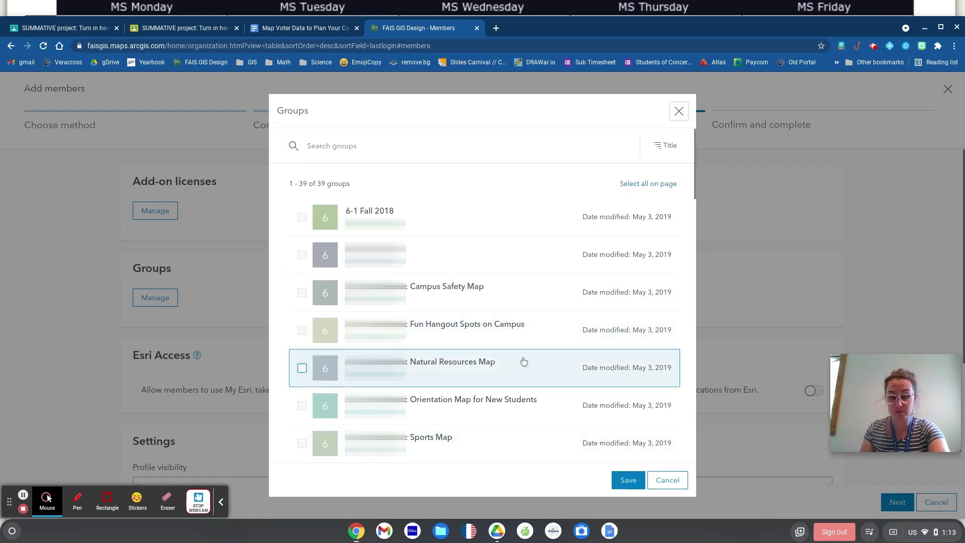
{"action": "scroll", "coordinate": [524, 362], "scroll_direction": "down", "scroll_amount": 8}
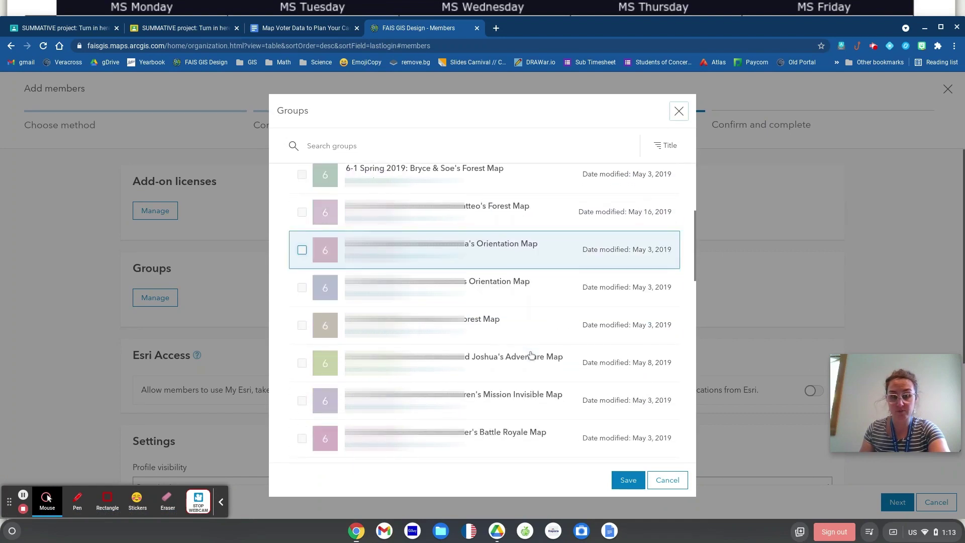
{"action": "scroll", "coordinate": [533, 355], "scroll_direction": "up", "scroll_amount": 10}
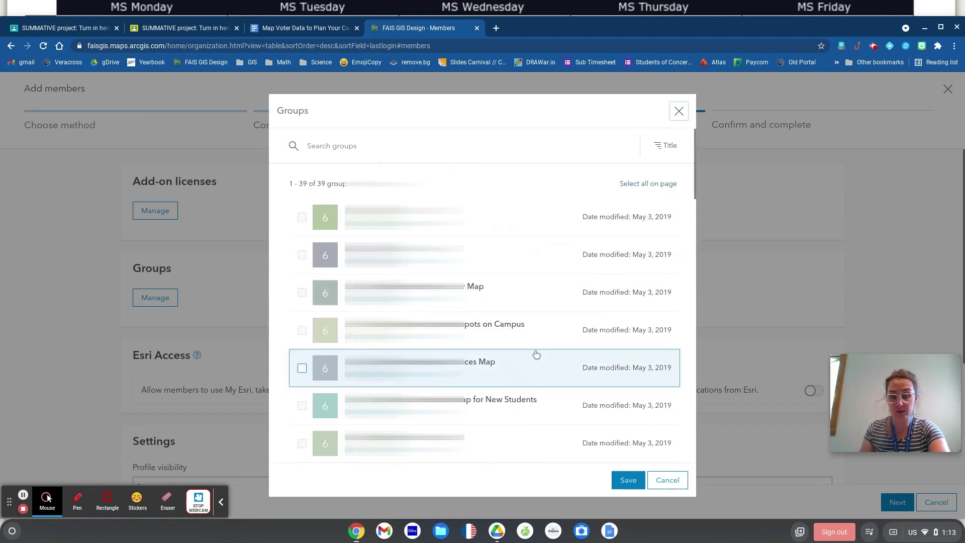
{"action": "left_click", "coordinate": [667, 480]}
{"action": "scroll", "coordinate": [508, 372], "scroll_direction": "down", "scroll_amount": 1}
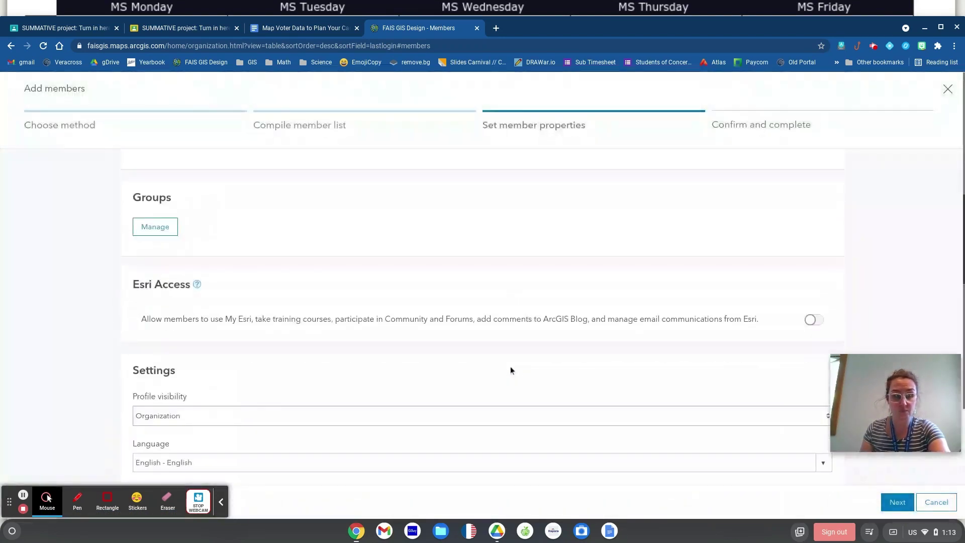
{"action": "scroll", "coordinate": [513, 364], "scroll_direction": "down", "scroll_amount": 3}
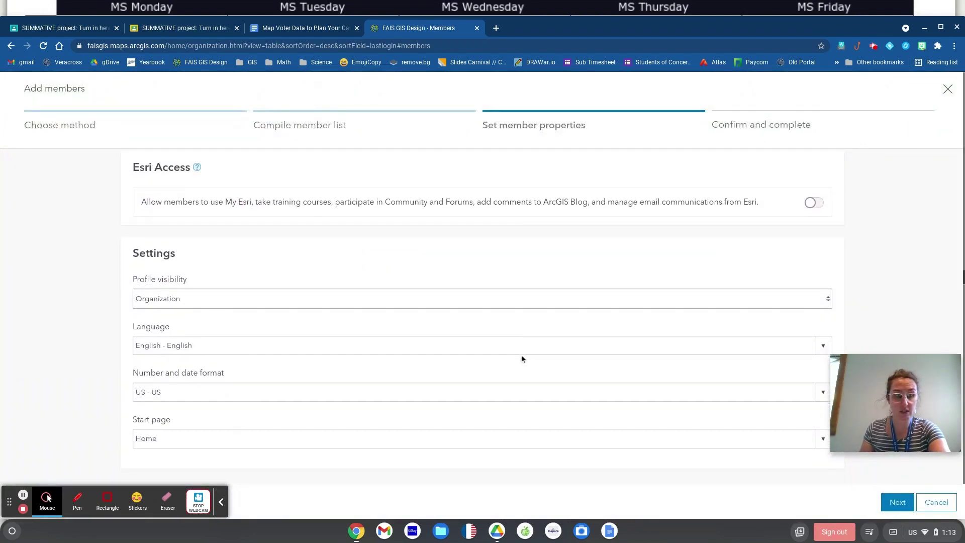
{"action": "left_click", "coordinate": [899, 502]}
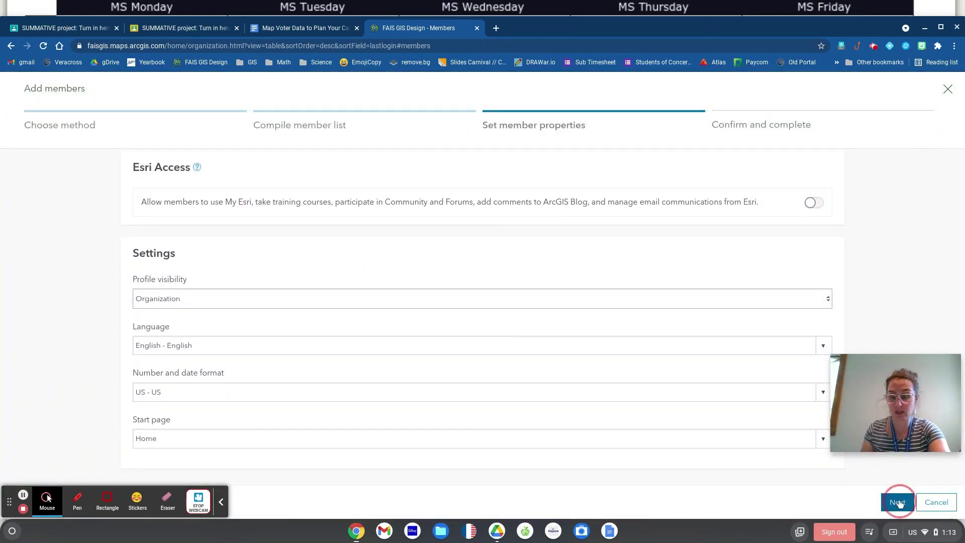
{"action": "scroll", "coordinate": [645, 406], "scroll_direction": "up", "scroll_amount": 3}
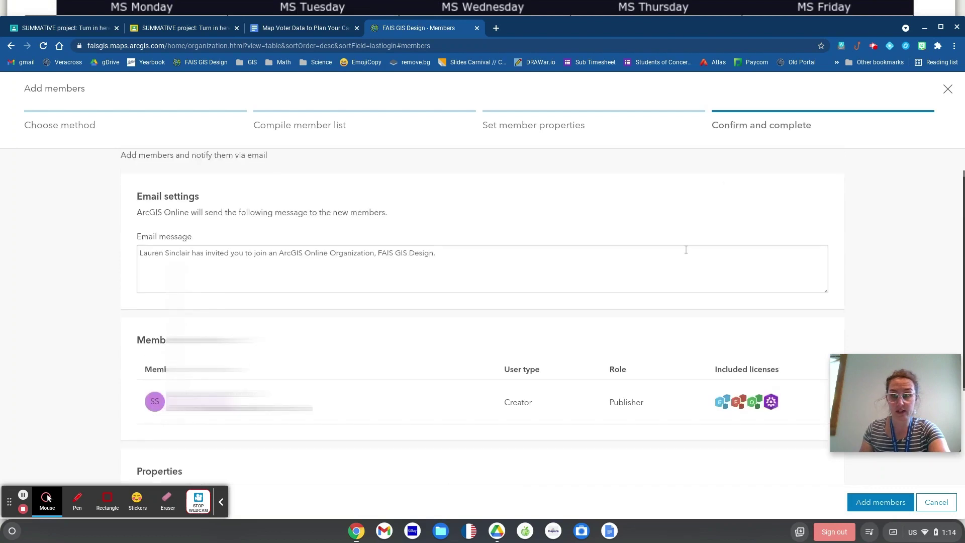
Replace the inviter's first name in the email message with 'Mrs.', then cancel the wizard.
{"action": "scroll", "coordinate": [726, 280], "scroll_direction": "up", "scroll_amount": 1}
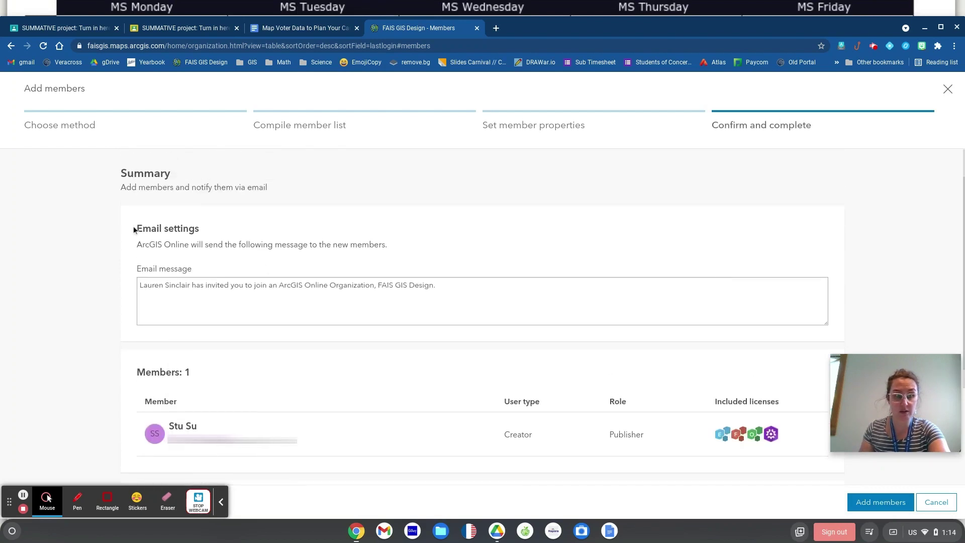
{"action": "double_click", "coordinate": [147, 286]}
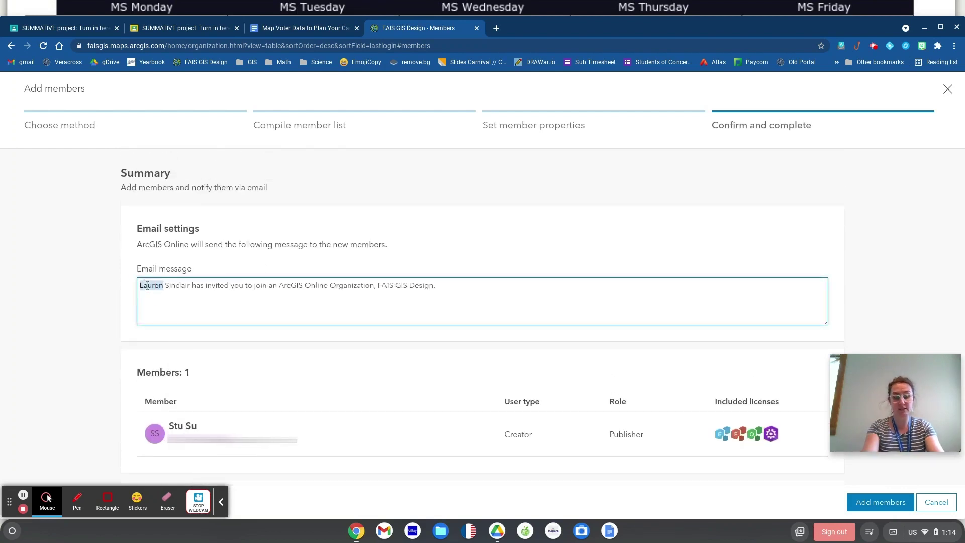
{"action": "type", "text": "Mrs."}
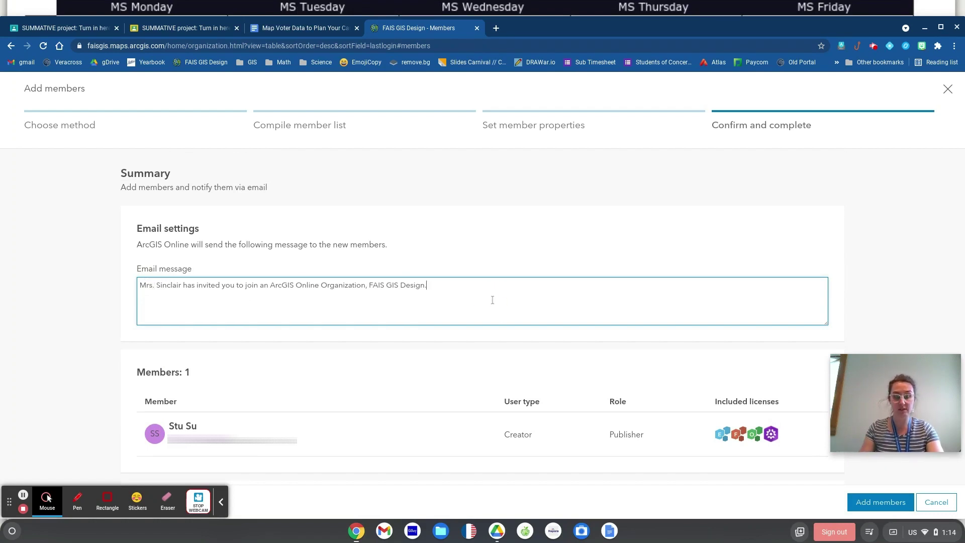
{"action": "scroll", "coordinate": [492, 300], "scroll_direction": "down", "scroll_amount": 3}
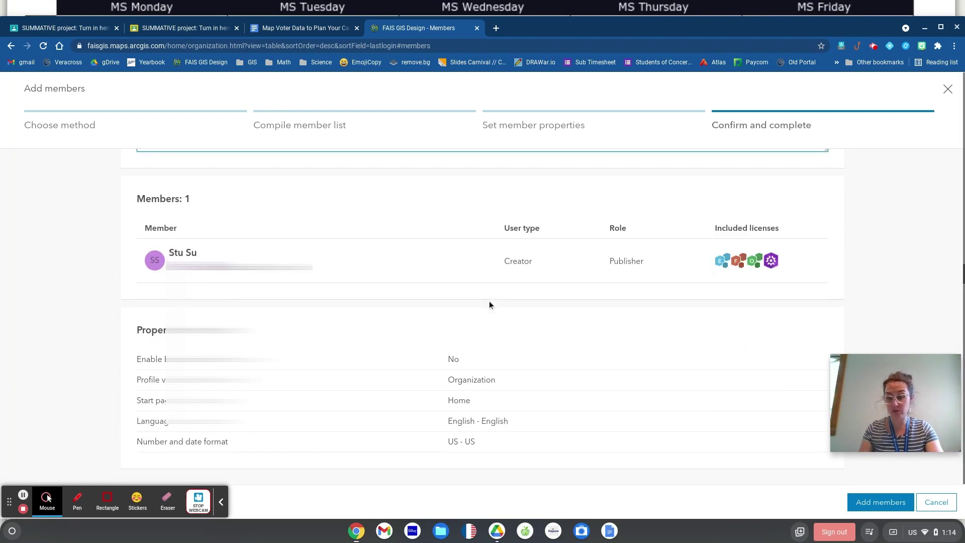
{"action": "scroll", "coordinate": [486, 311], "scroll_direction": "up", "scroll_amount": 3}
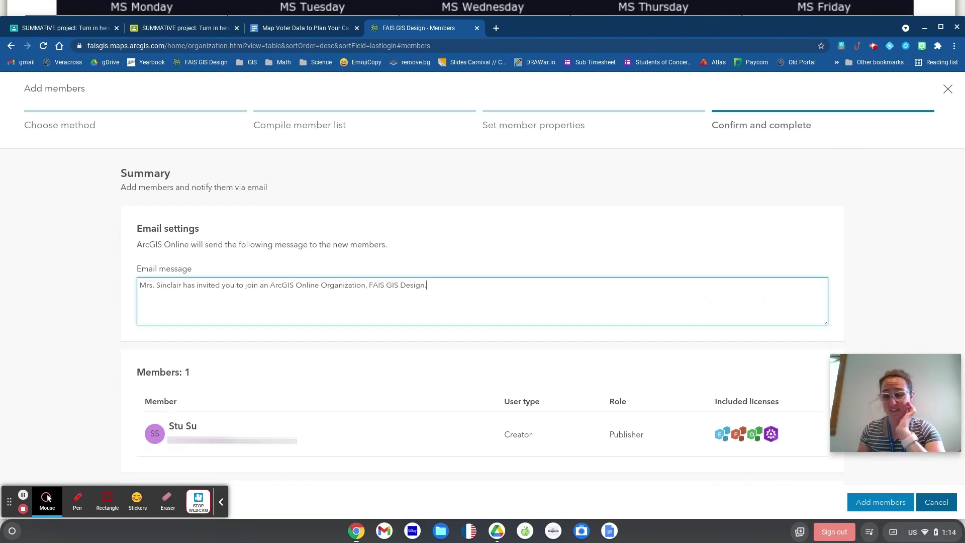
{"action": "left_click", "coordinate": [936, 502]}
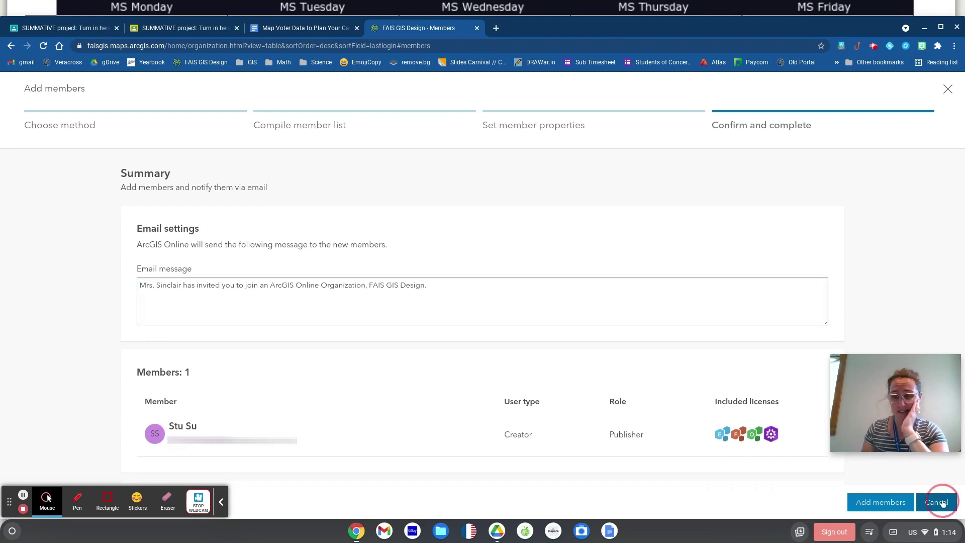
Confirm the cancellation in the Notice dialog, returning to the 228-member list.
{"action": "left_click", "coordinate": [529, 324]}
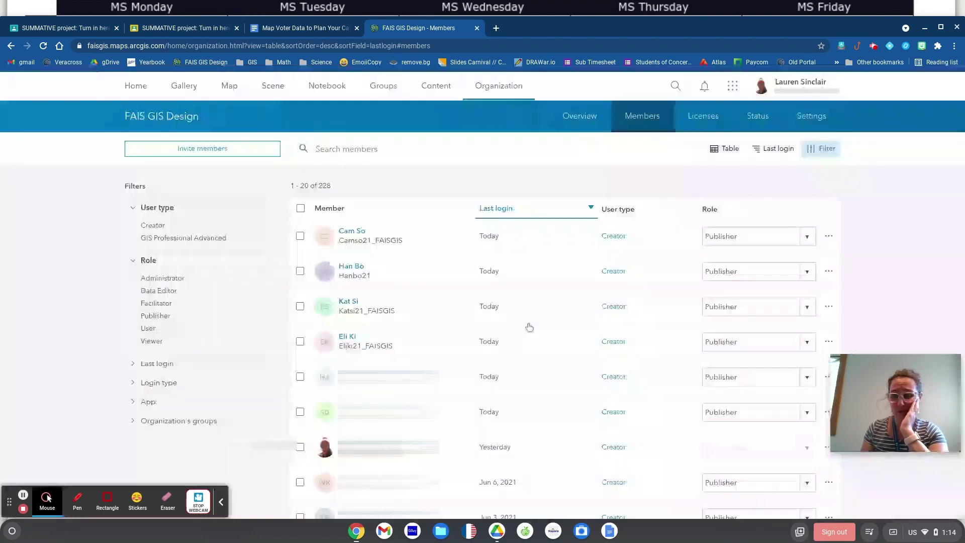